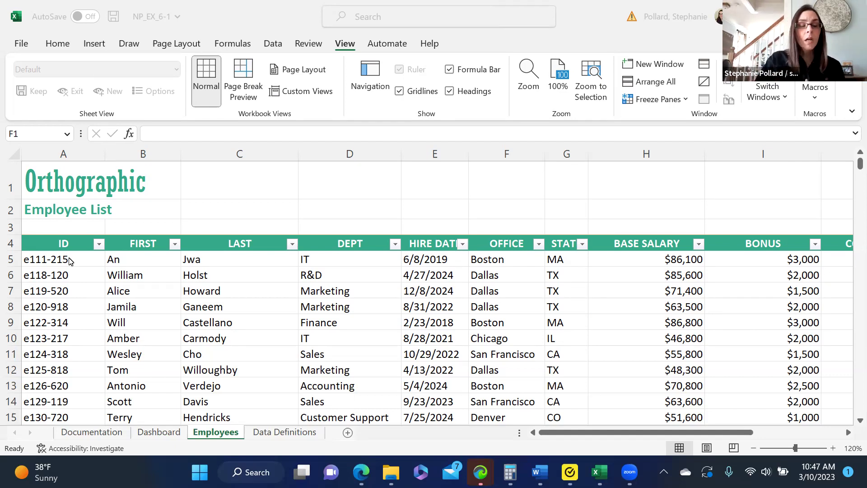
- Select the employee ID range A5:A538 on the Employees sheet
click(69, 261)
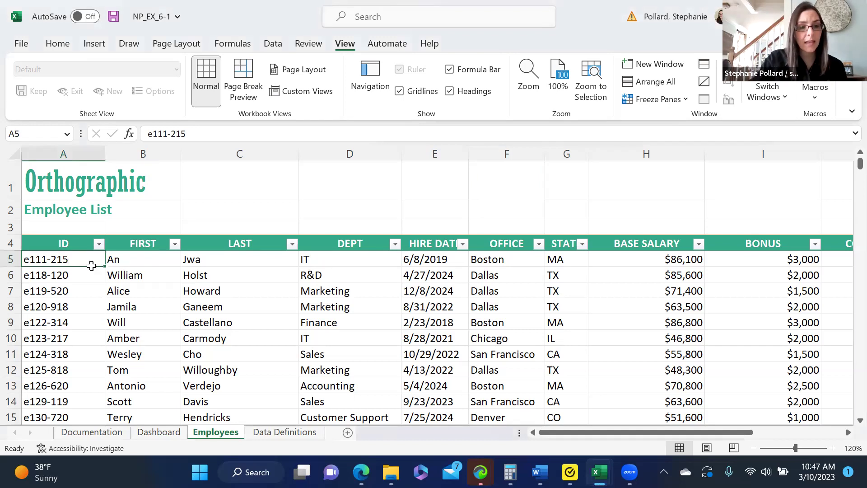
click(25, 134)
click(27, 135)
text(:A)
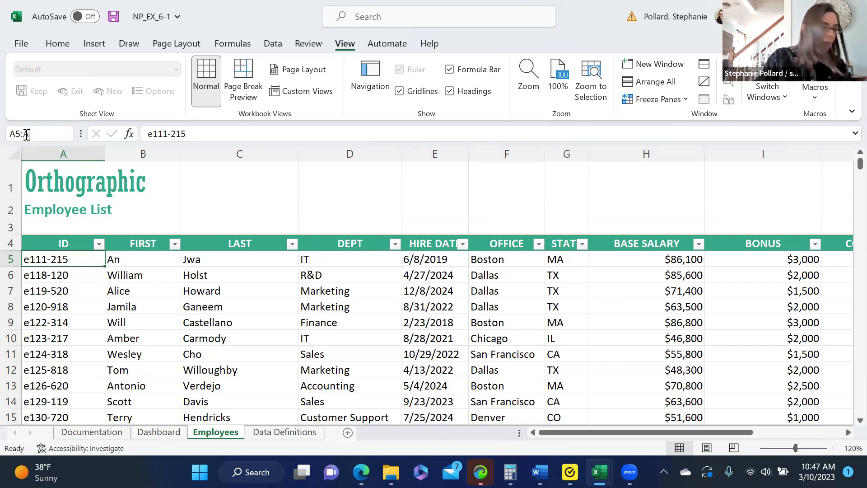
text(538)
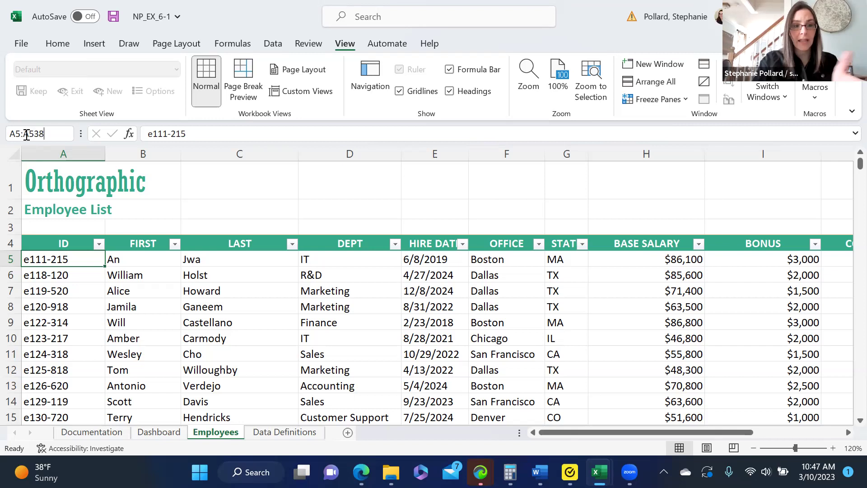
key(Return)
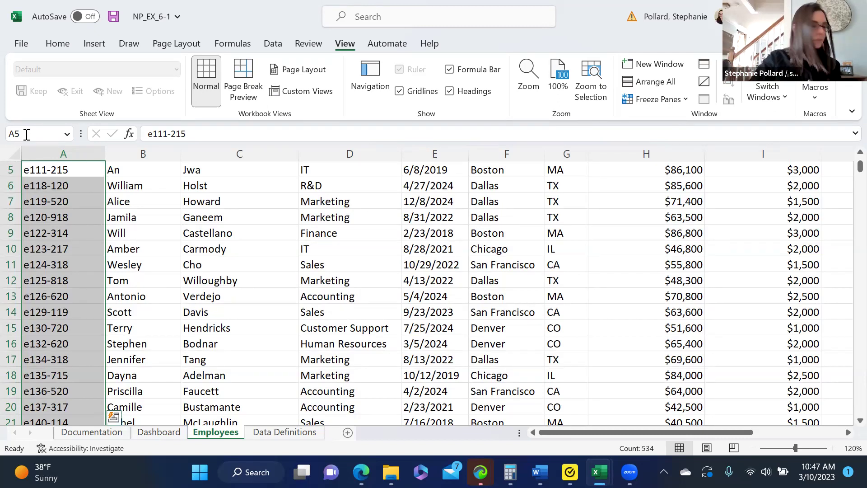
- Highlight duplicate values in the selected ID cells with conditional formatting using Light Red Fill with Dark Red Text
click(58, 43)
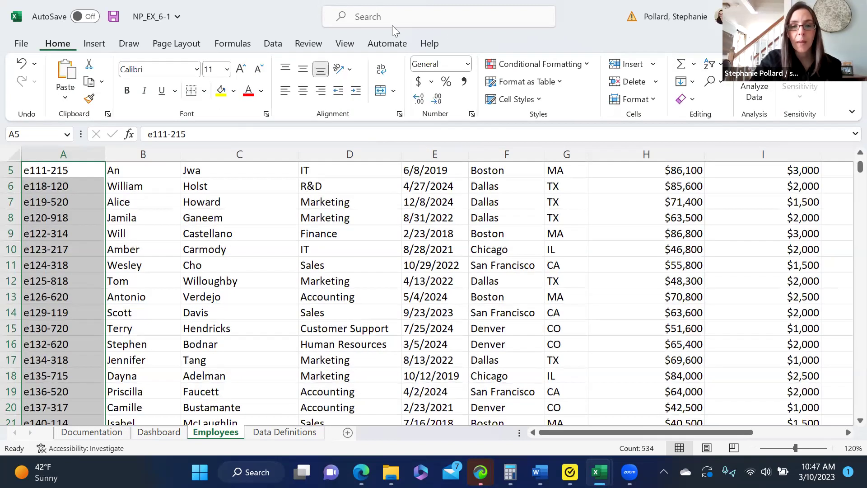
click(585, 66)
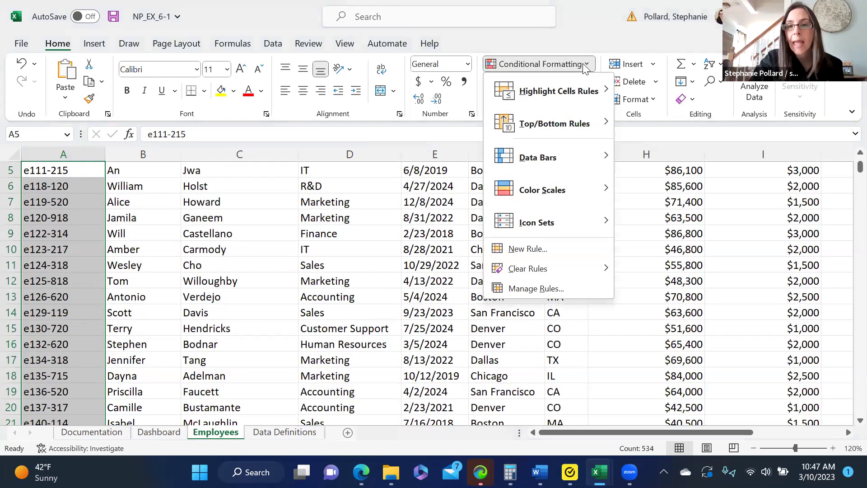
mouse_move(560, 96)
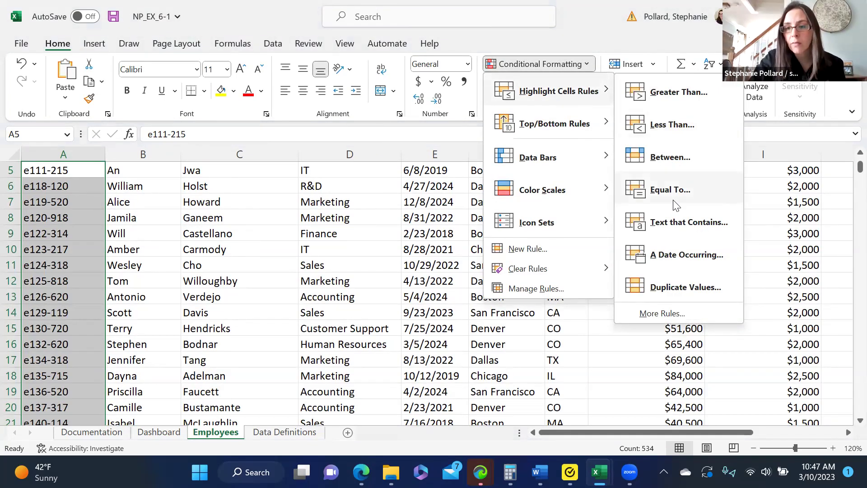
click(674, 289)
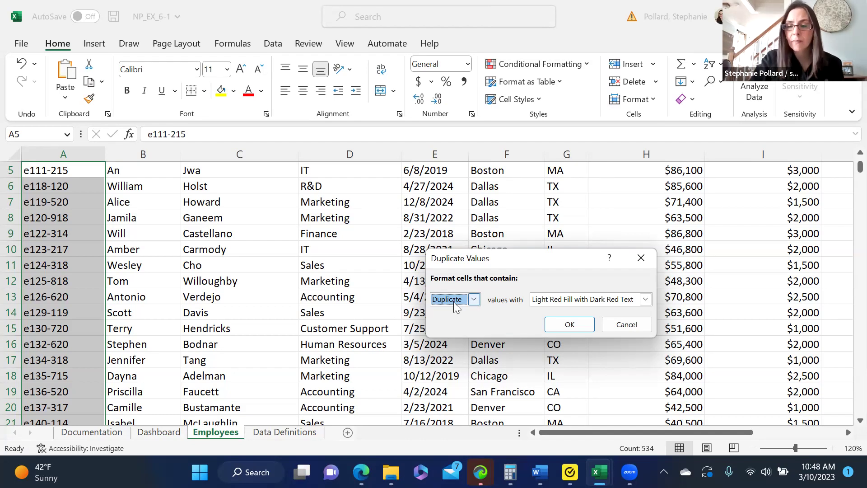
click(645, 299)
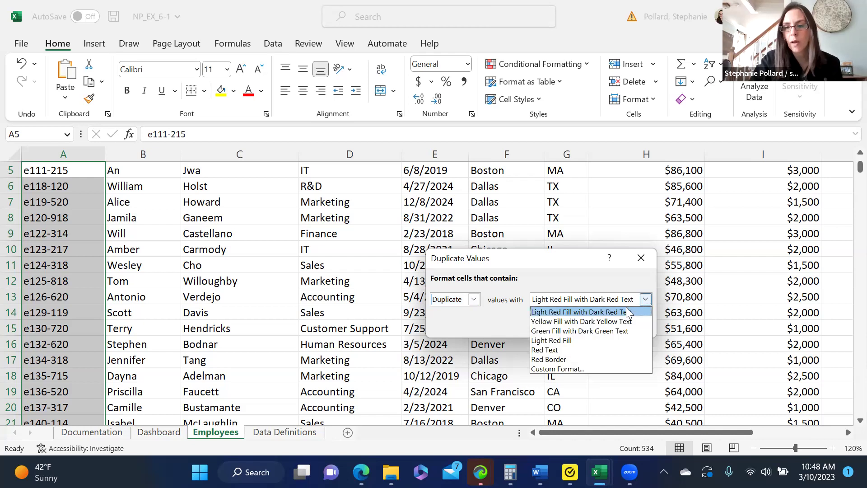
click(628, 312)
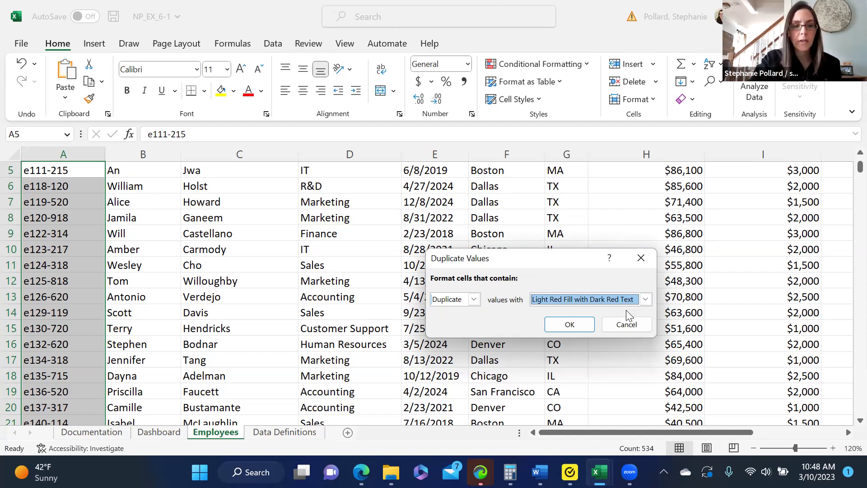
click(578, 325)
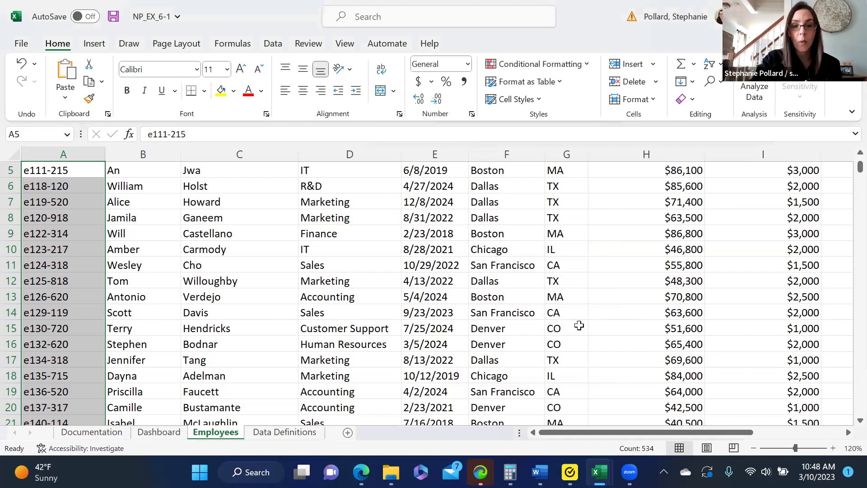
click(82, 293)
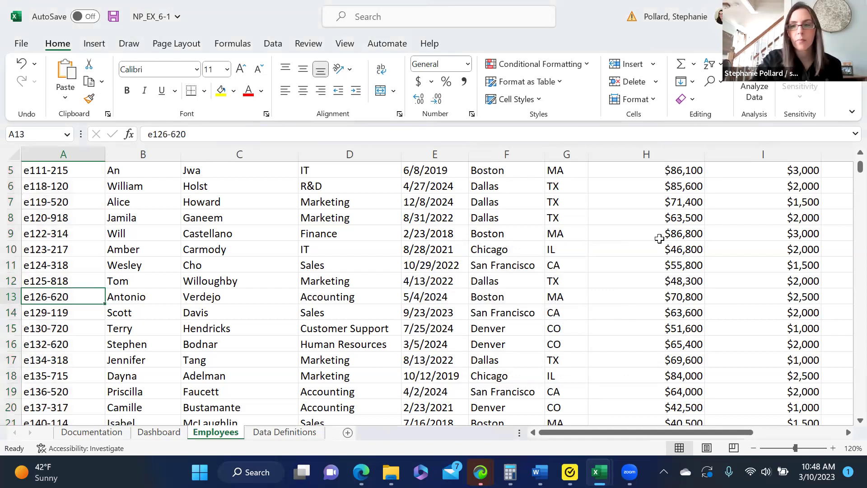
- Correct the duplicate employee ID in cell A39 by changing the first digit after the hyphen to 6
drag(860, 167, 847, 188)
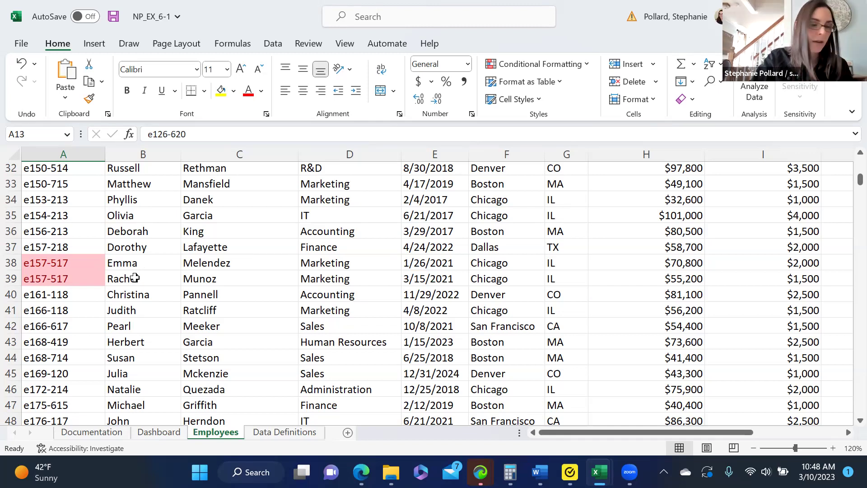
click(62, 279)
double_click(61, 279)
click(57, 278)
key(BackSpace)
text(6)
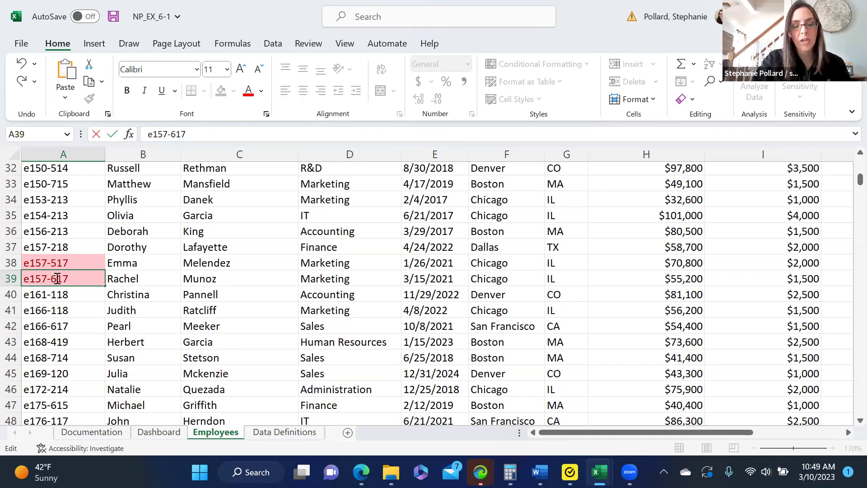
key(Return)
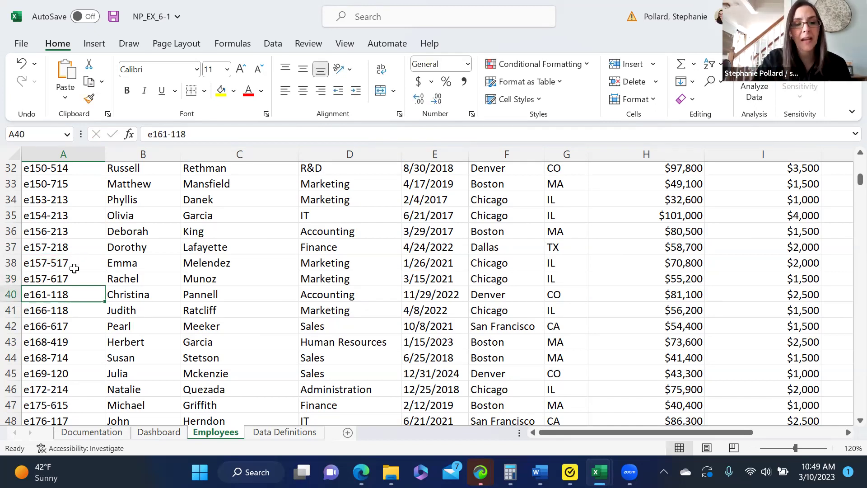
- Delete rows 87 and 88, the two repeated copies of the employee record in row 86
drag(847, 190, 847, 206)
scroll(847, 207, down, 4)
drag(847, 208, 847, 207)
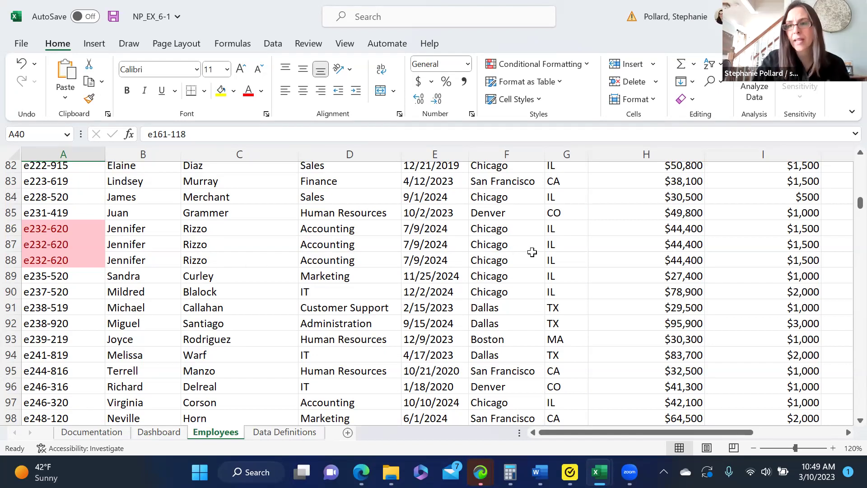
drag(594, 432, 561, 458)
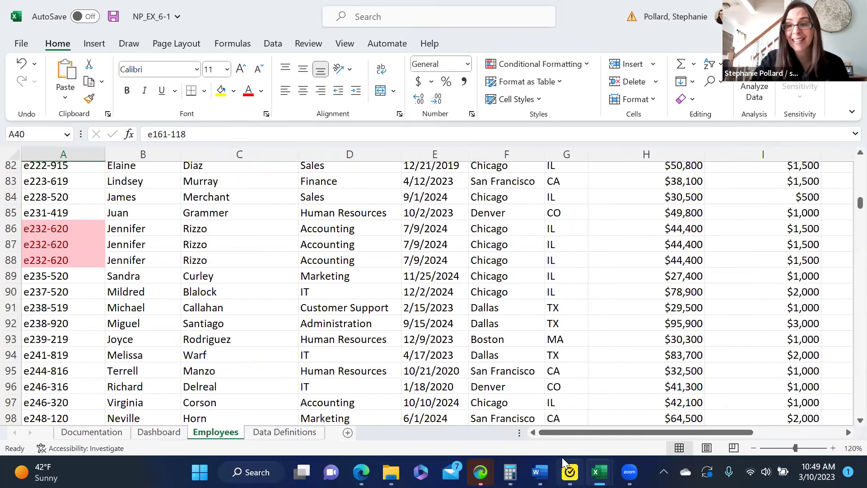
mouse_move(562, 457)
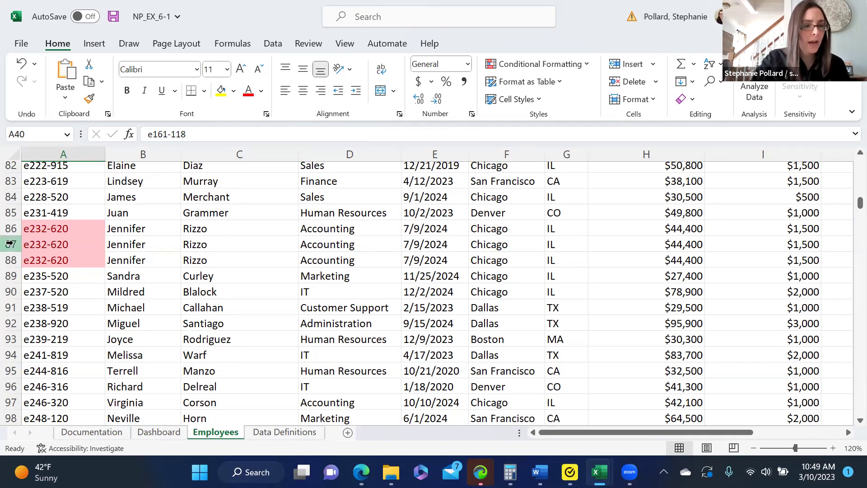
drag(12, 244, 13, 260)
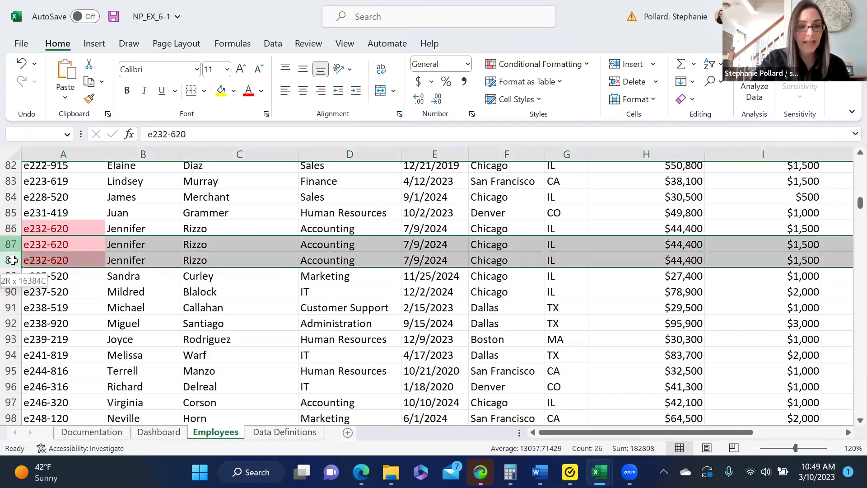
right_click(44, 250)
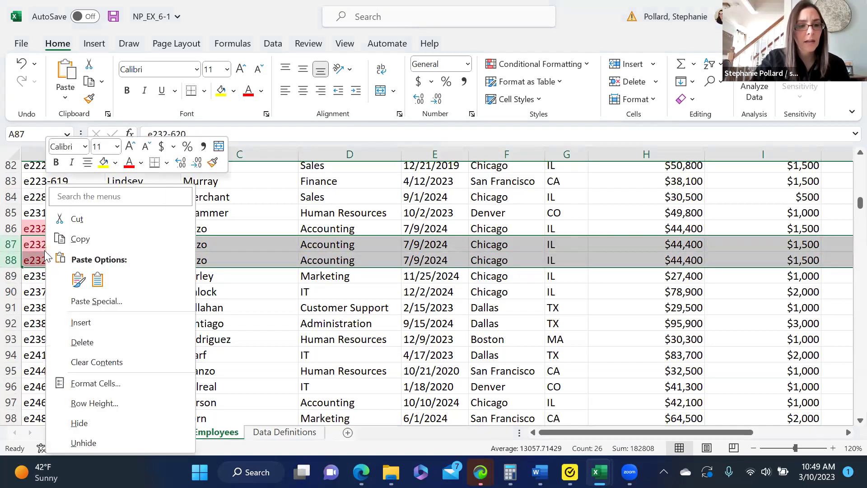
click(80, 342)
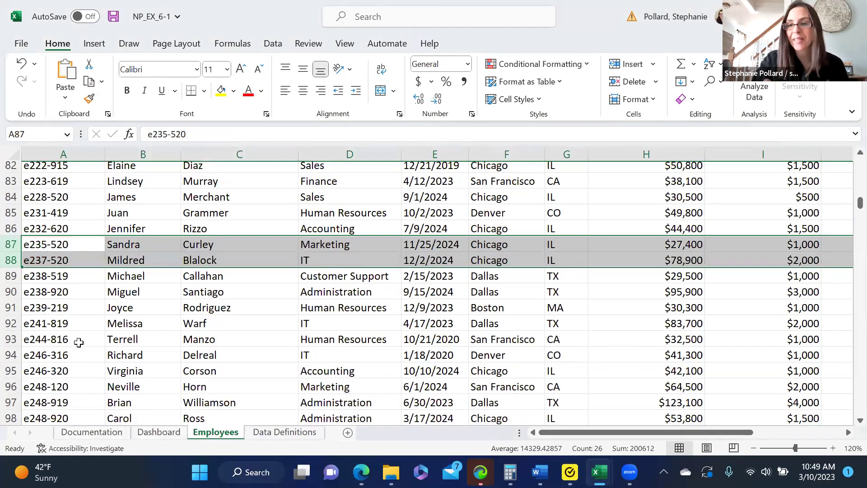
click(86, 228)
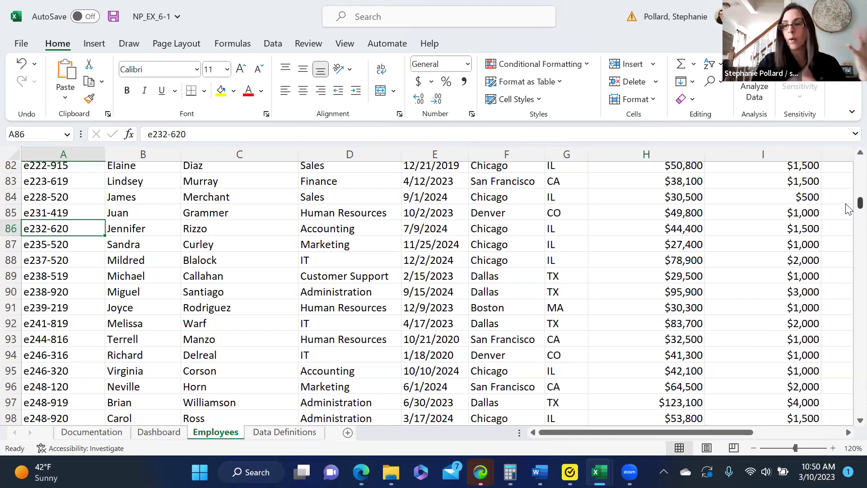
- Delete row 296, the highlighted duplicate record with the misspelled first name
drag(848, 208, 829, 307)
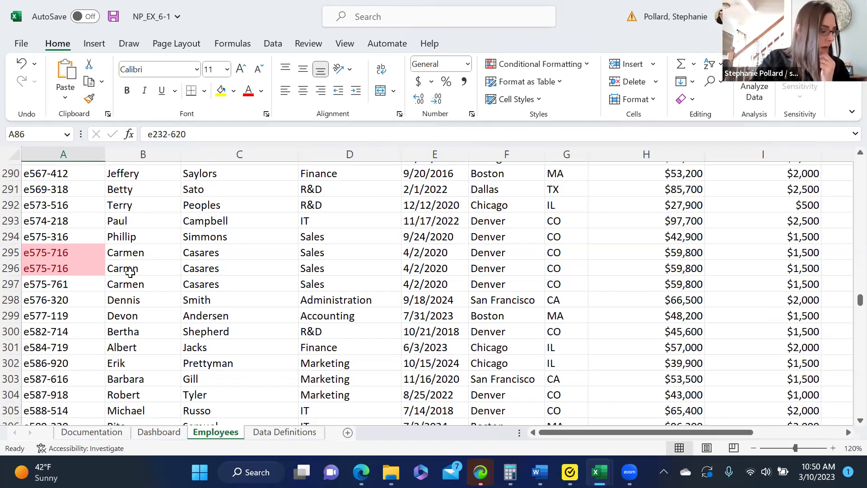
click(11, 268)
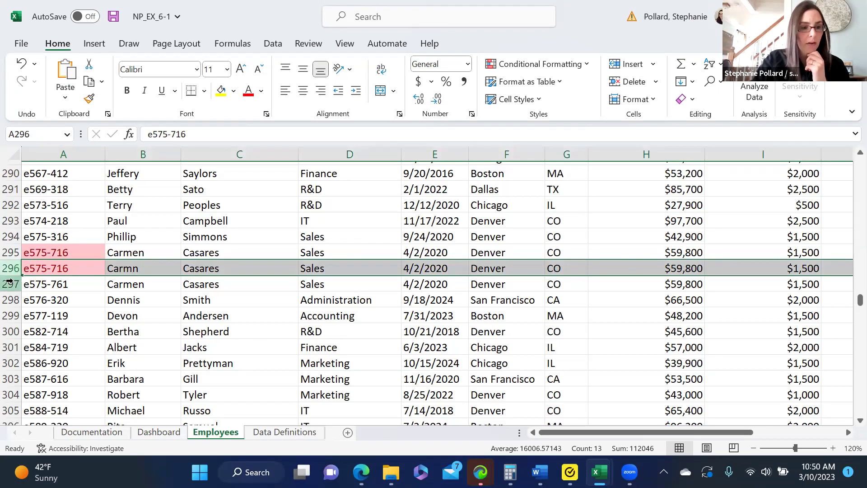
right_click(10, 268)
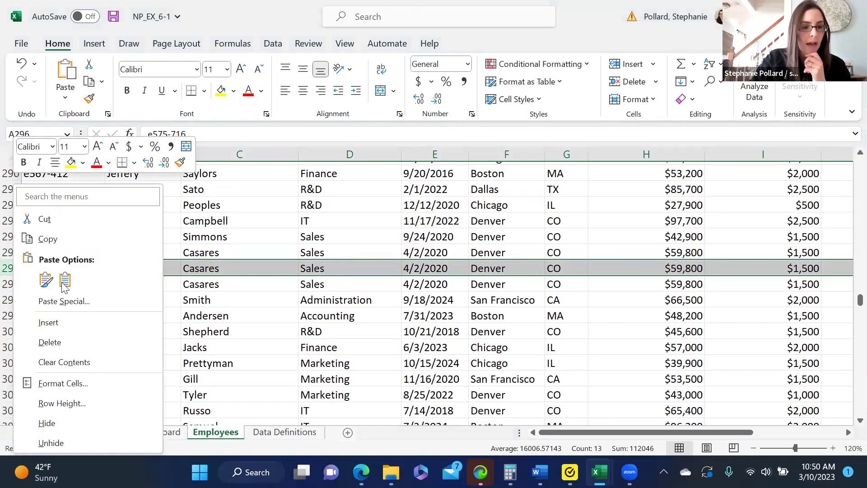
click(50, 342)
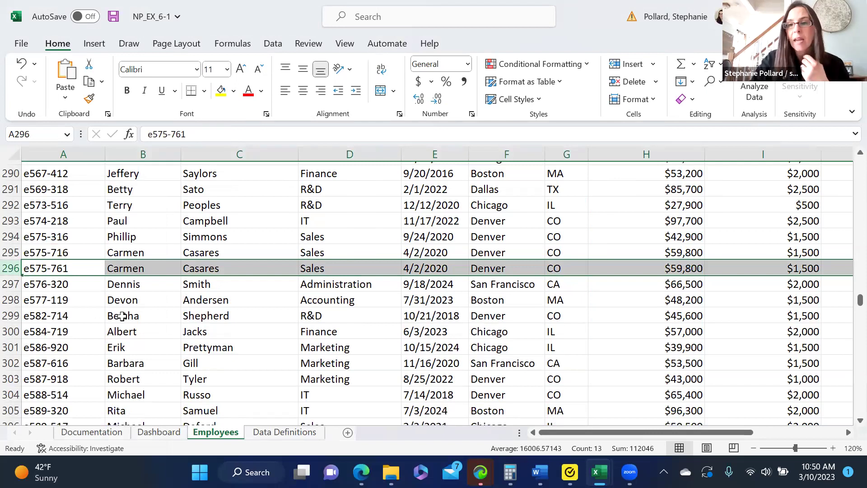
click(82, 288)
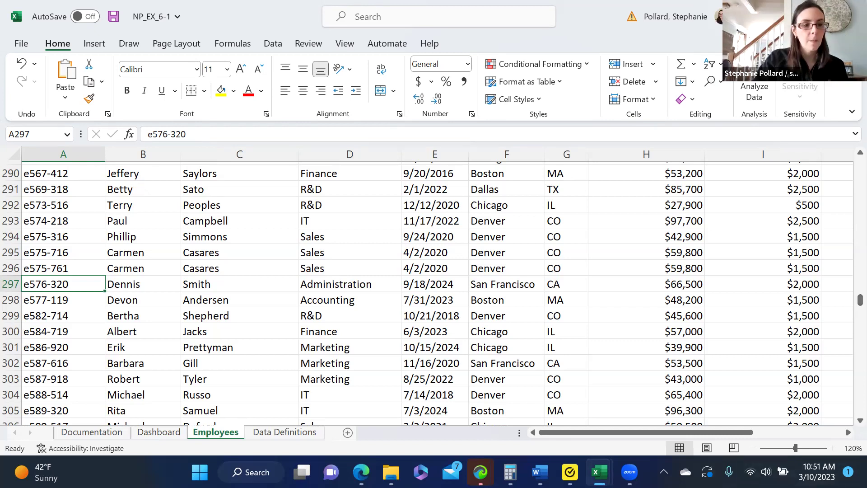
- Remove duplicate records from the employee table, comparing all columns except ID and keeping the data headers option on
click(69, 256)
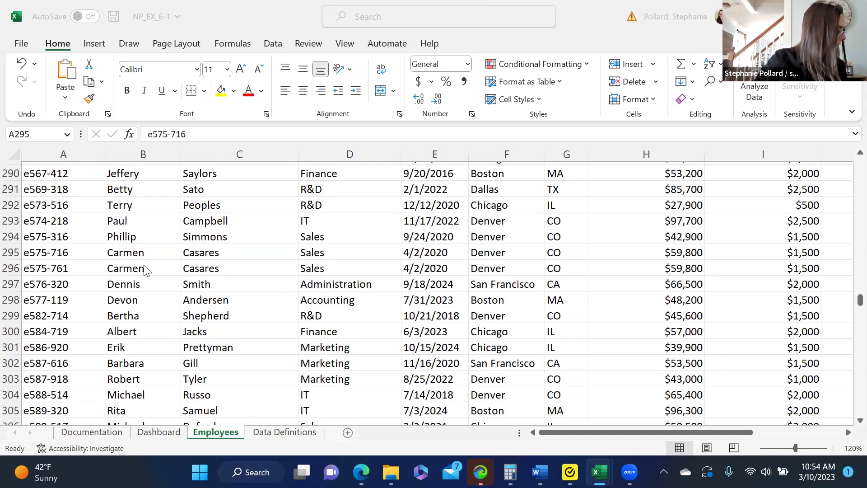
click(274, 44)
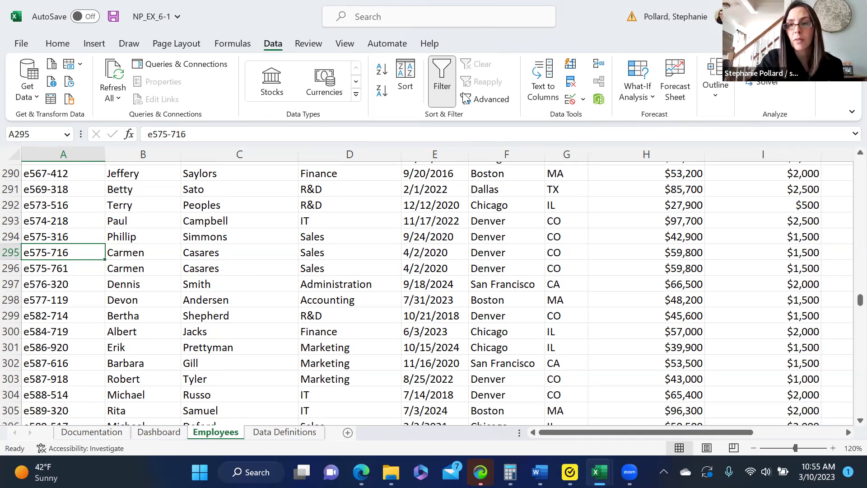
click(571, 83)
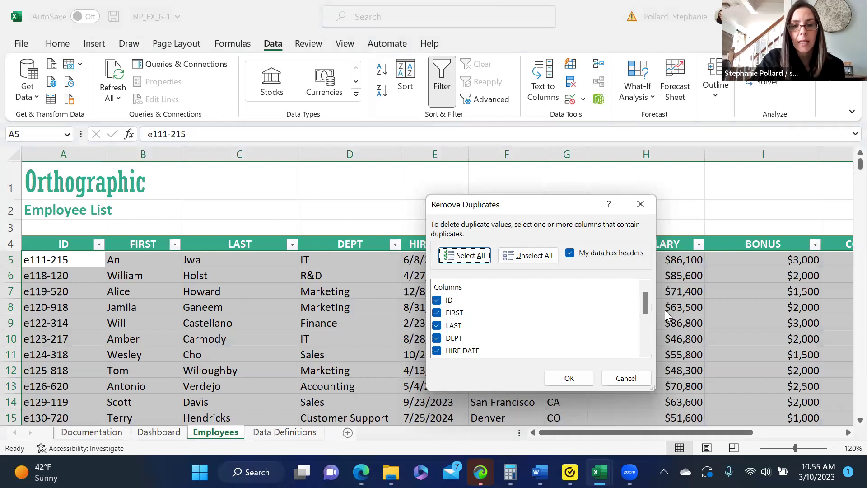
click(436, 300)
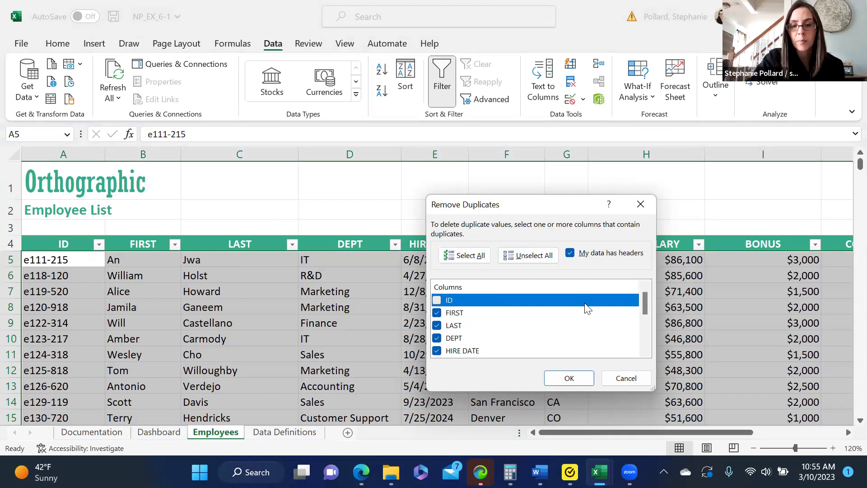
drag(644, 300, 639, 361)
drag(639, 319, 646, 302)
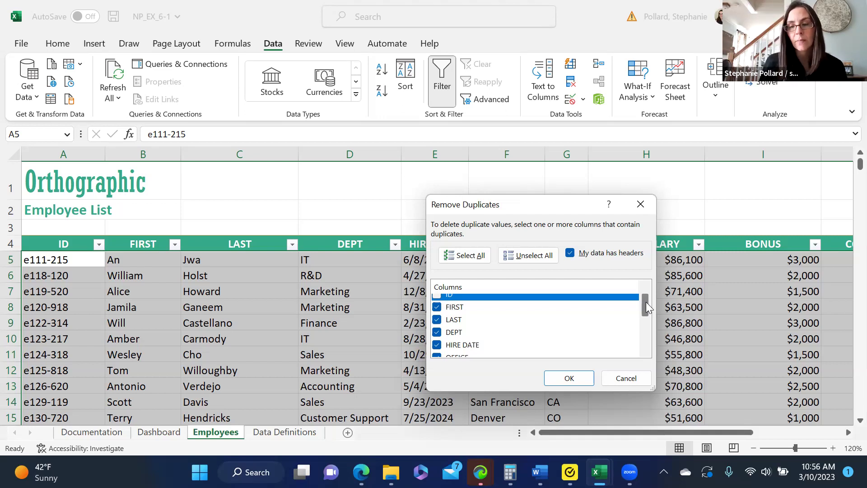
drag(646, 303, 645, 351)
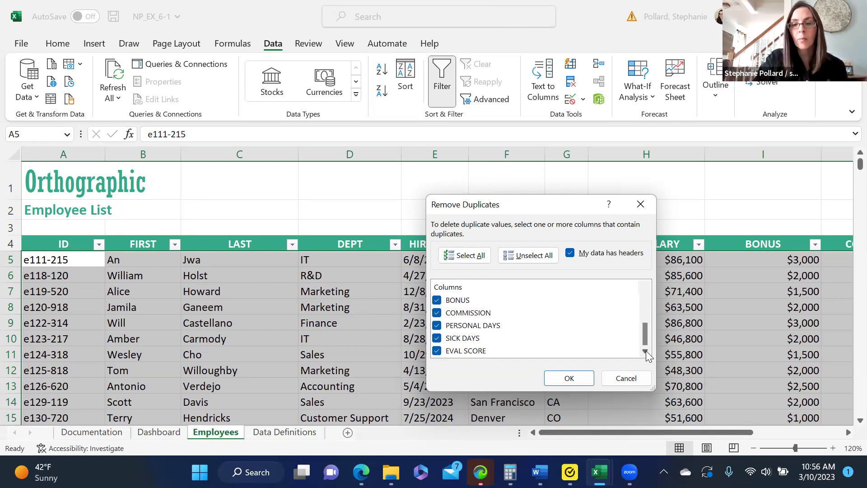
mouse_move(645, 336)
mouse_down()
mouse_move(640, 309)
mouse_move(643, 339)
mouse_up()
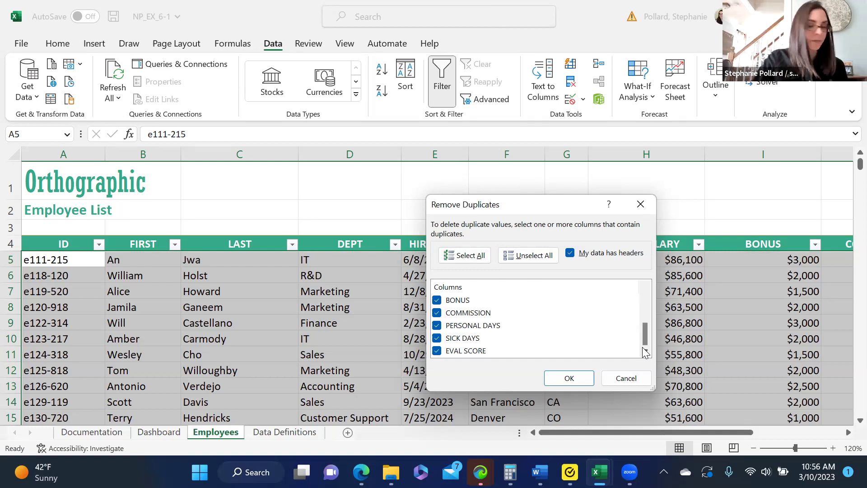
click(547, 373)
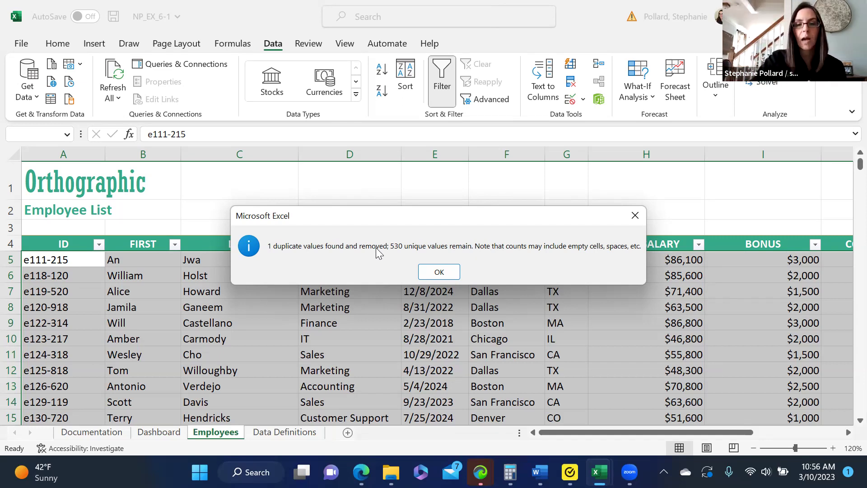
click(435, 271)
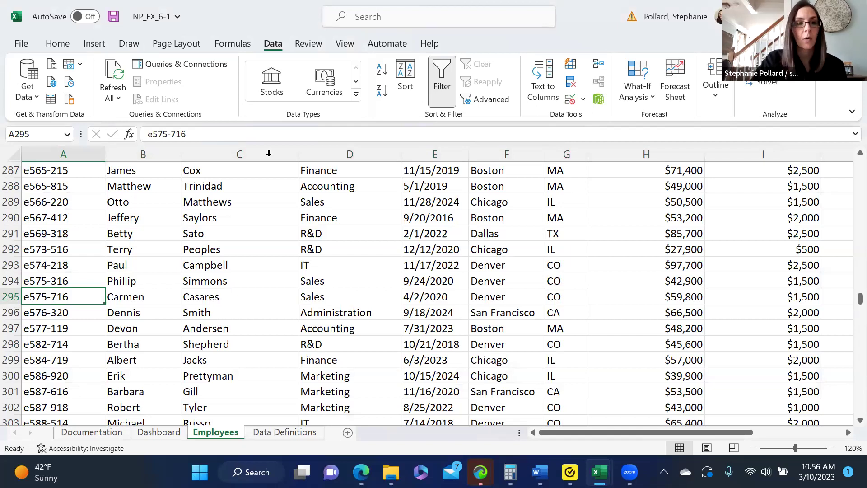
click(64, 44)
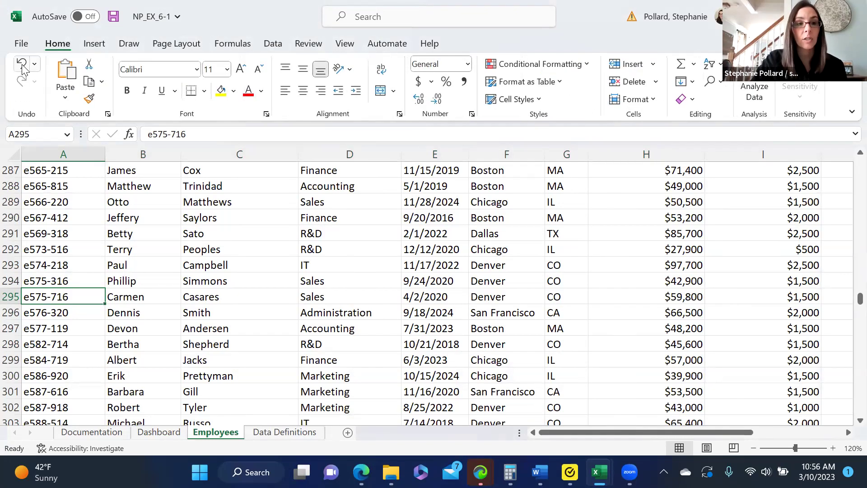